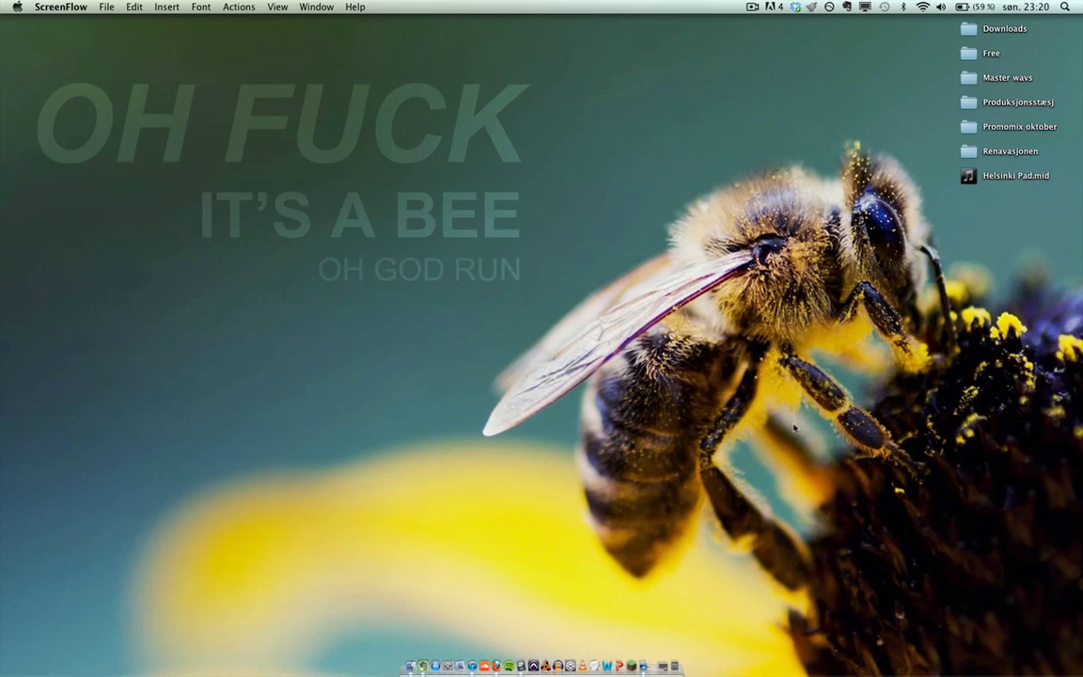
- Switch to Logic Pro, play the reference audio region from the start, and return the playhead to bar 1
click(663, 661)
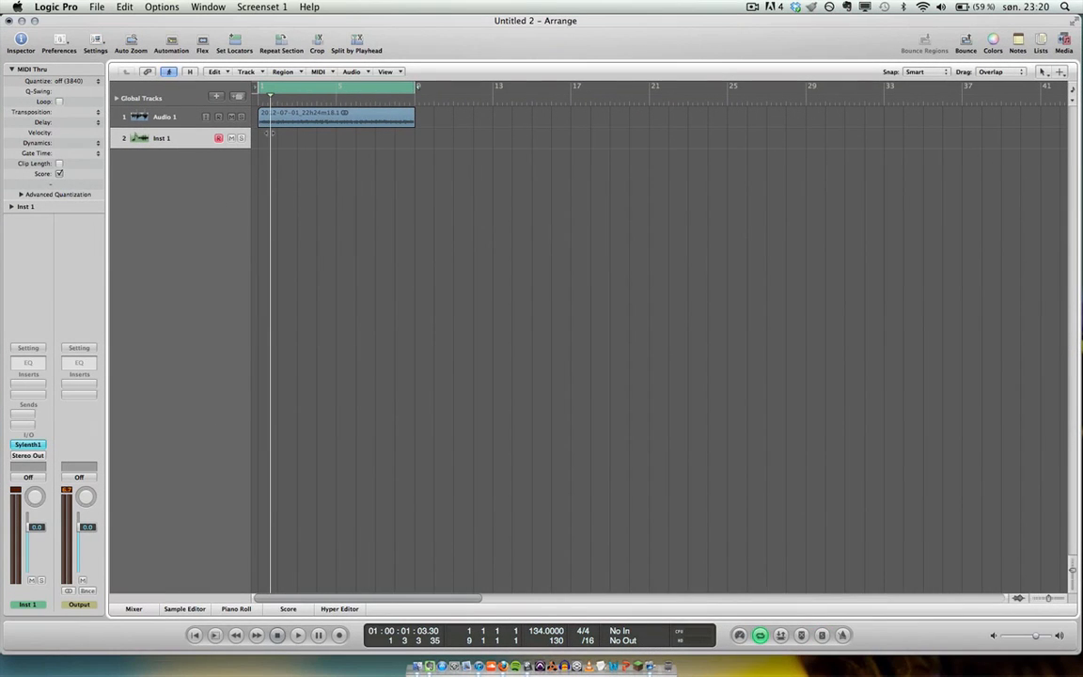
key(Return)
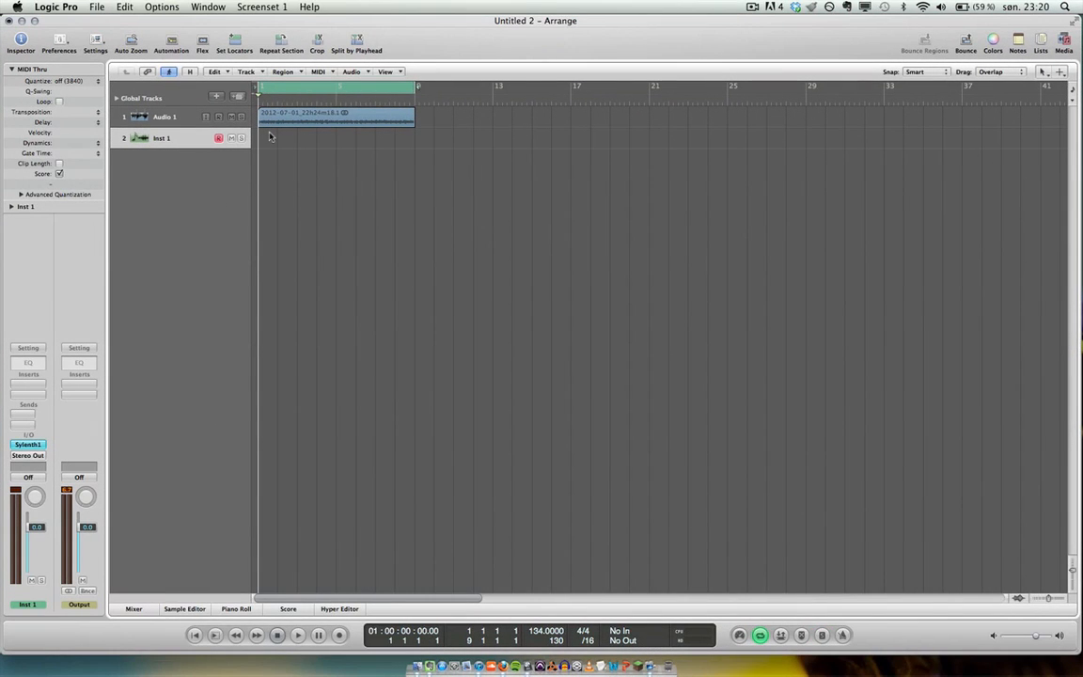
key(space)
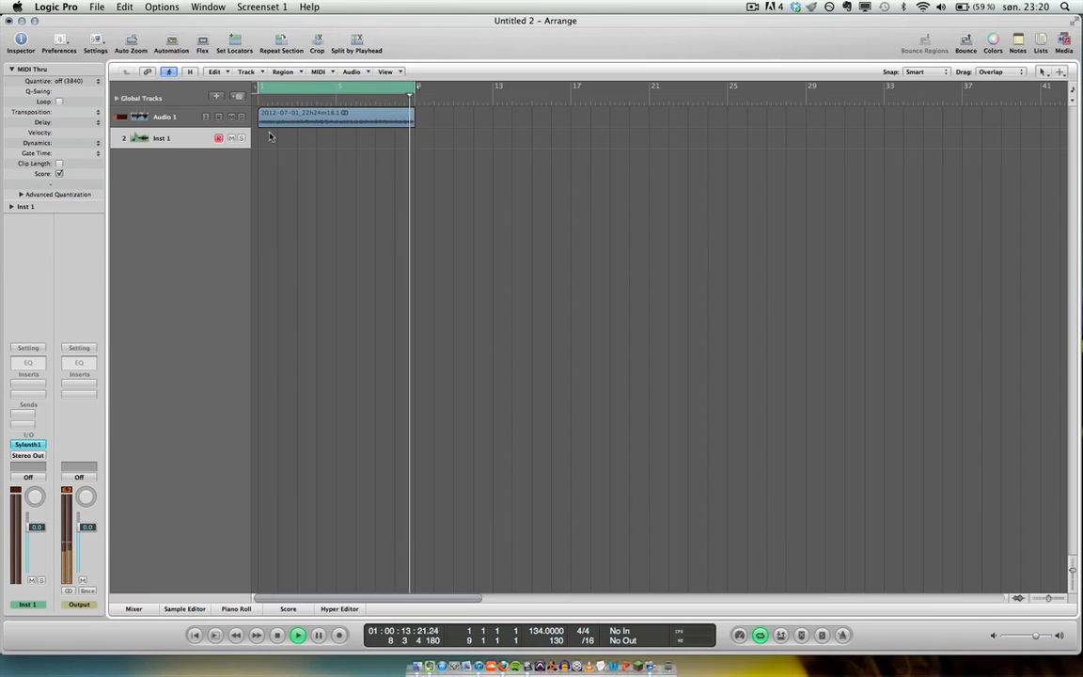
key(space)
key(comma)
key(comma)
key(comma)
key(comma)
key(comma)
key(comma)
key(comma)
key(comma)
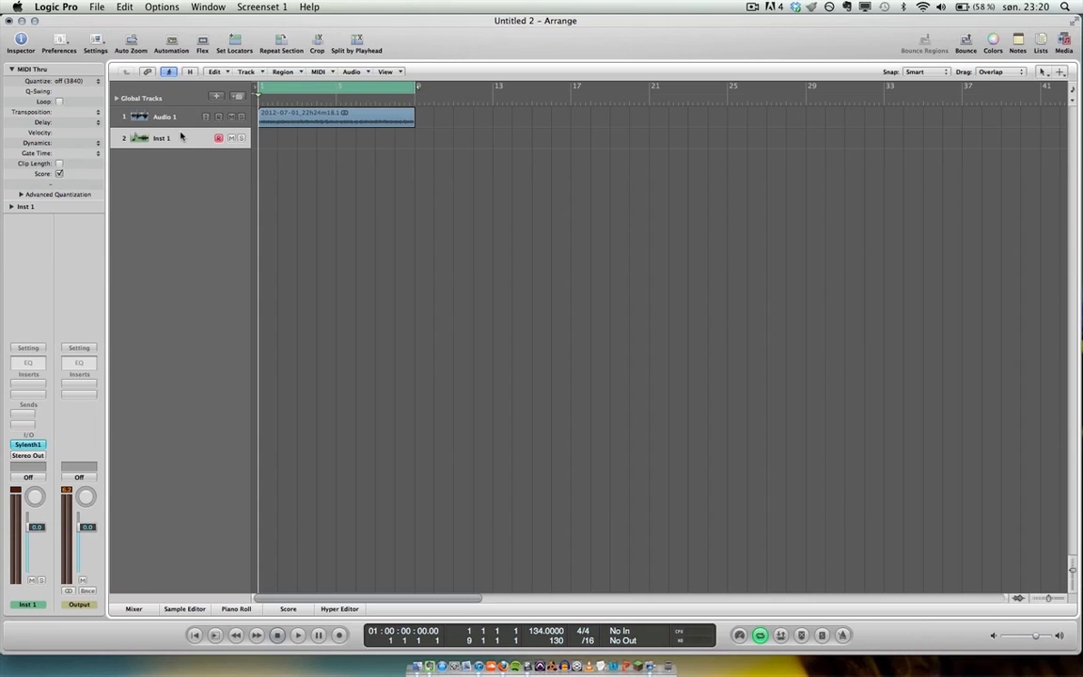
- Open the Sylenth1 instrument on the Inst 1 track and initialise its preset
click(23, 445)
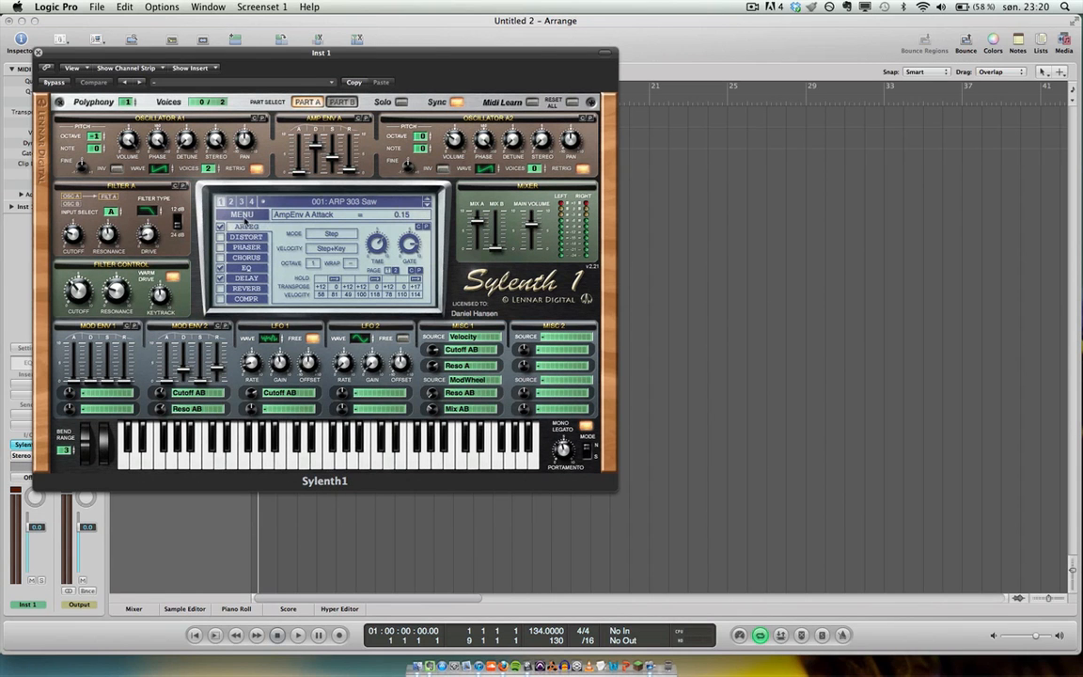
click(242, 216)
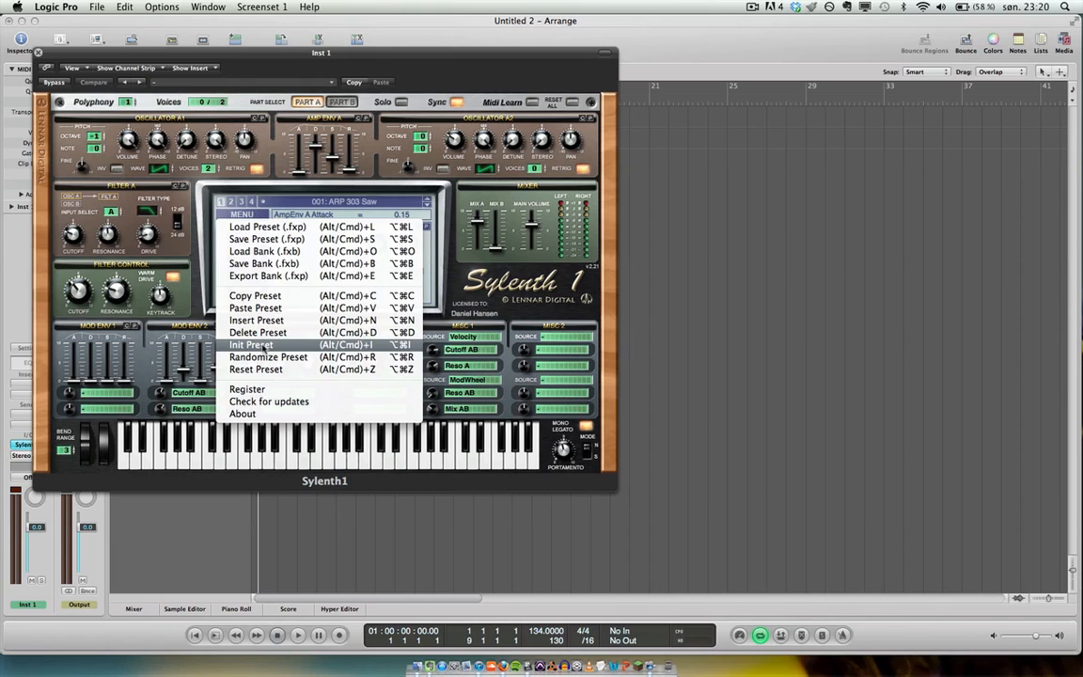
click(264, 346)
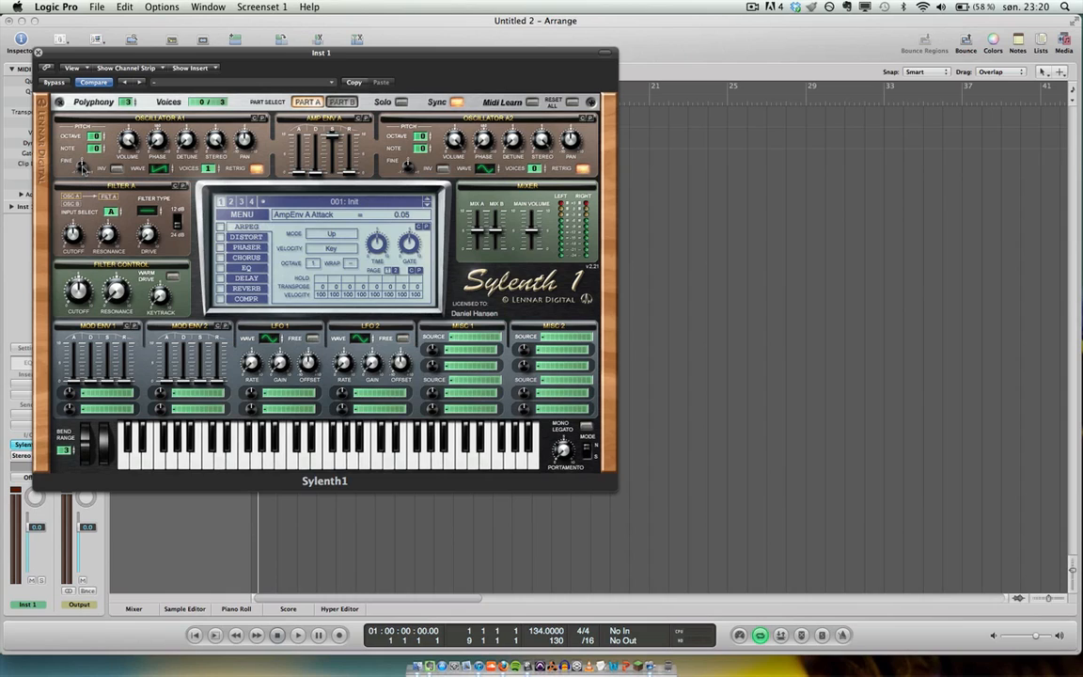
- Set oscillator A1 to a saw wave with 8 voices, turn off its retrigger, and adjust its detune
drag(82, 166, 82, 170)
click(160, 170)
drag(209, 168, 226, 25)
click(258, 169)
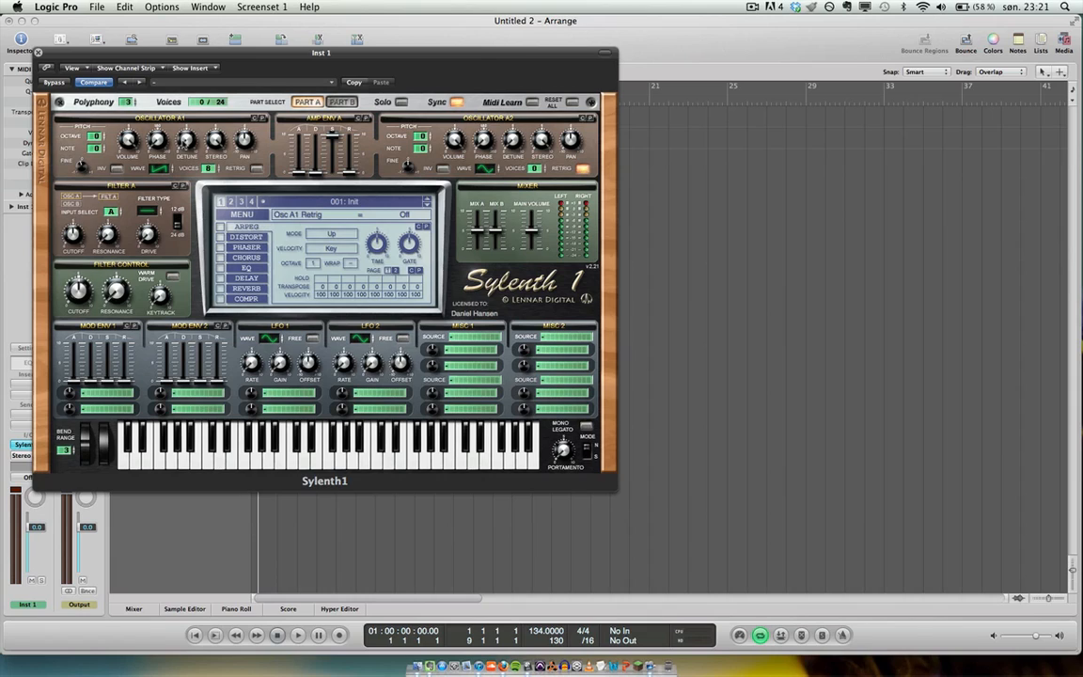
drag(174, 132, 191, 97)
- Set oscillator A2 to a saw wave with 8 voices, turn off its retrigger, and raise its detune
drag(535, 169, 537, 3)
click(583, 167)
click(408, 167)
drag(515, 141, 513, 91)
click(570, 141)
- Set Part B's oscillator B1 to a saw wave with 8 voices, turn off retrigger, and adjust its detune and stereo
click(343, 102)
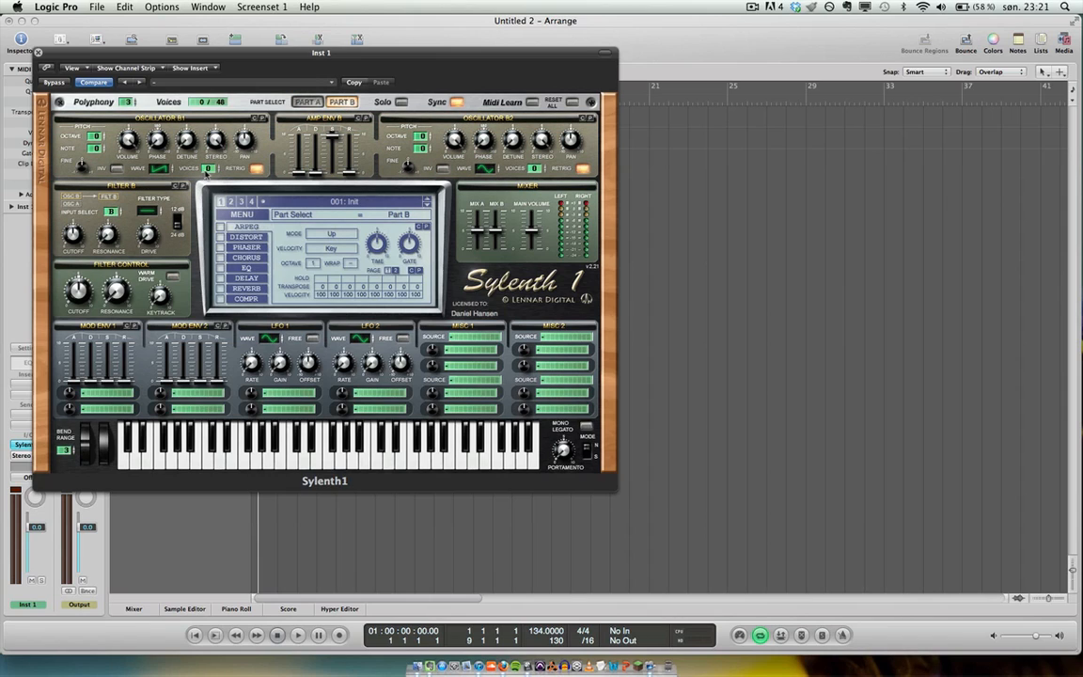
click(208, 168)
click(160, 170)
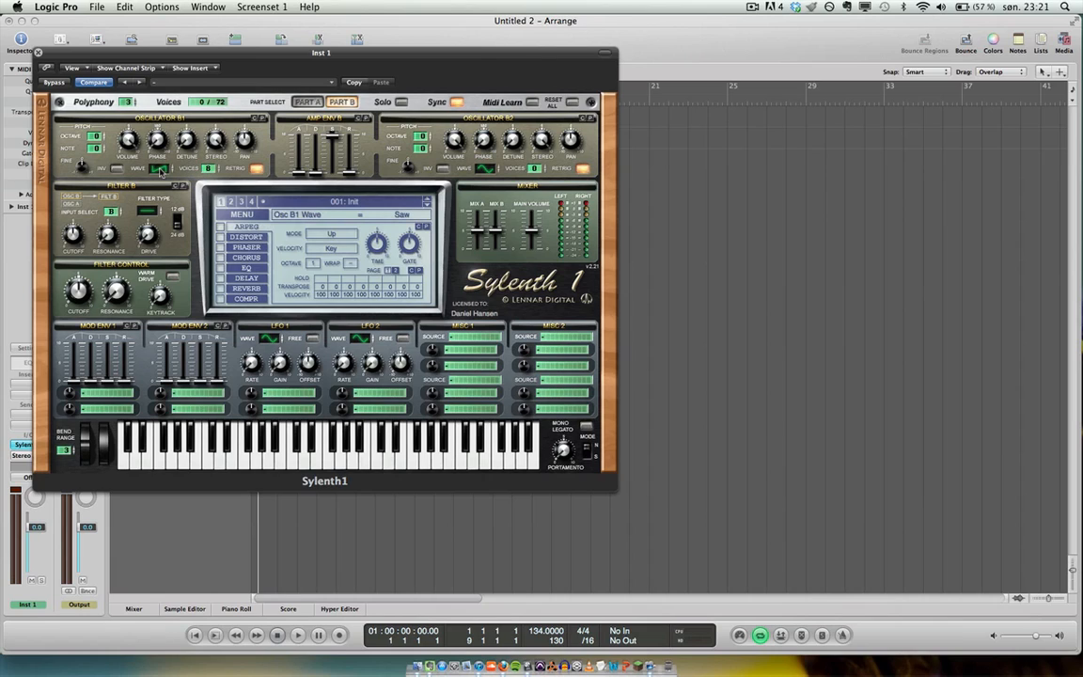
click(257, 169)
drag(81, 168, 80, 181)
click(156, 144)
drag(186, 141, 186, 98)
drag(217, 143, 226, 268)
click(245, 139)
- Shape amp envelope A with a slight attack, a decay of 0.17 and a release raised to about midway
click(304, 102)
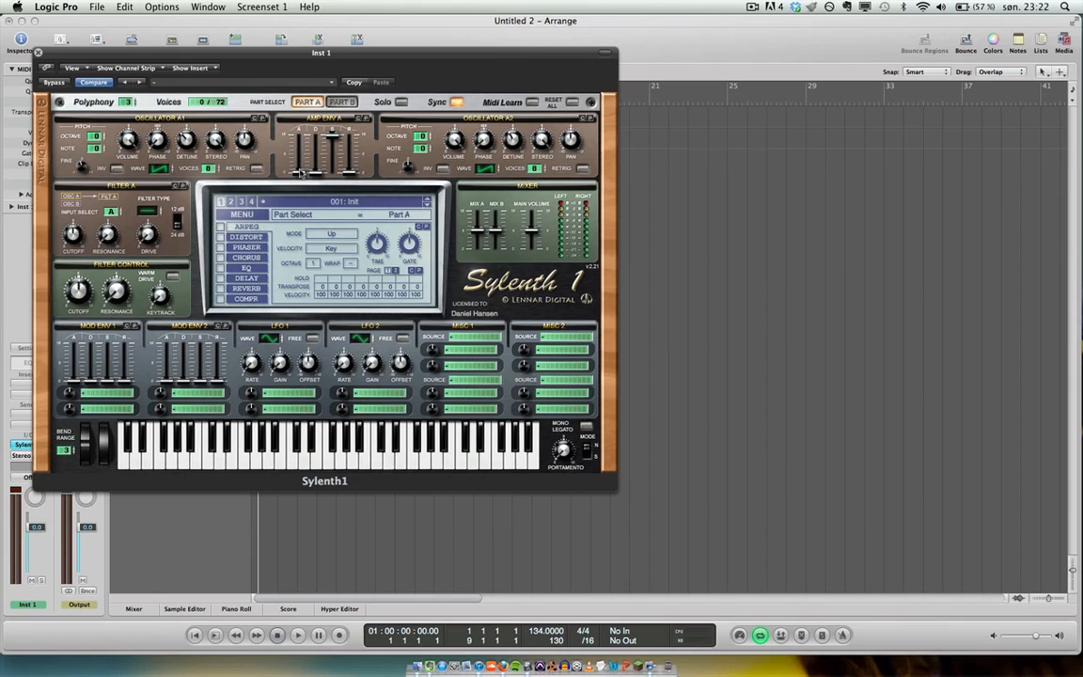
drag(299, 174, 298, 165)
click(316, 175)
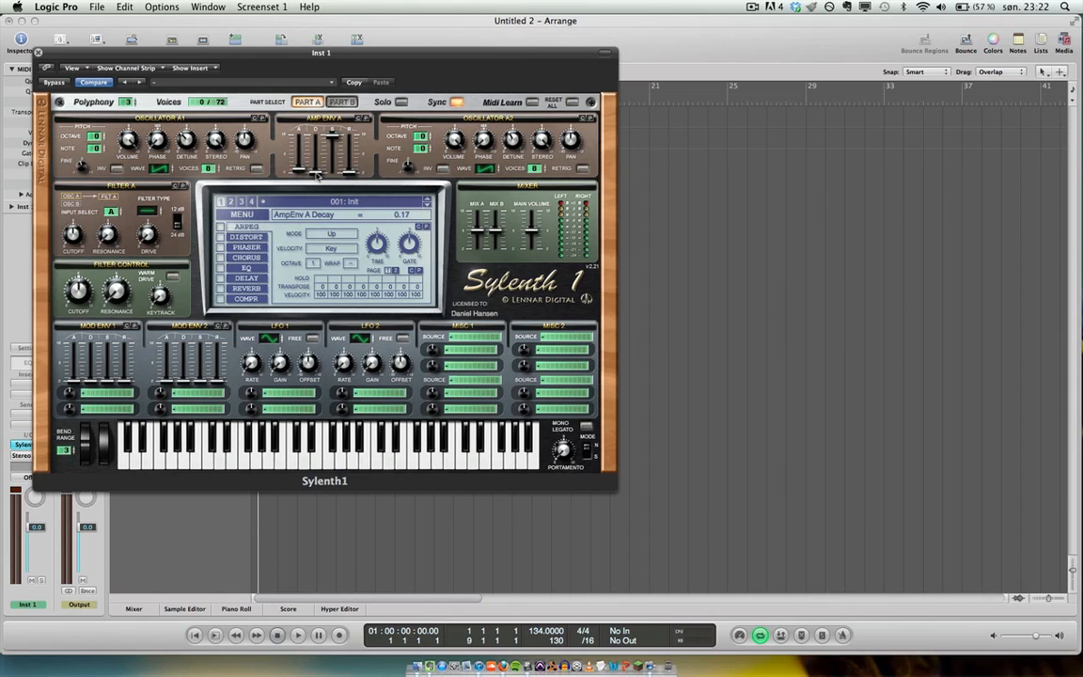
click(333, 137)
drag(350, 173, 354, 114)
click(341, 102)
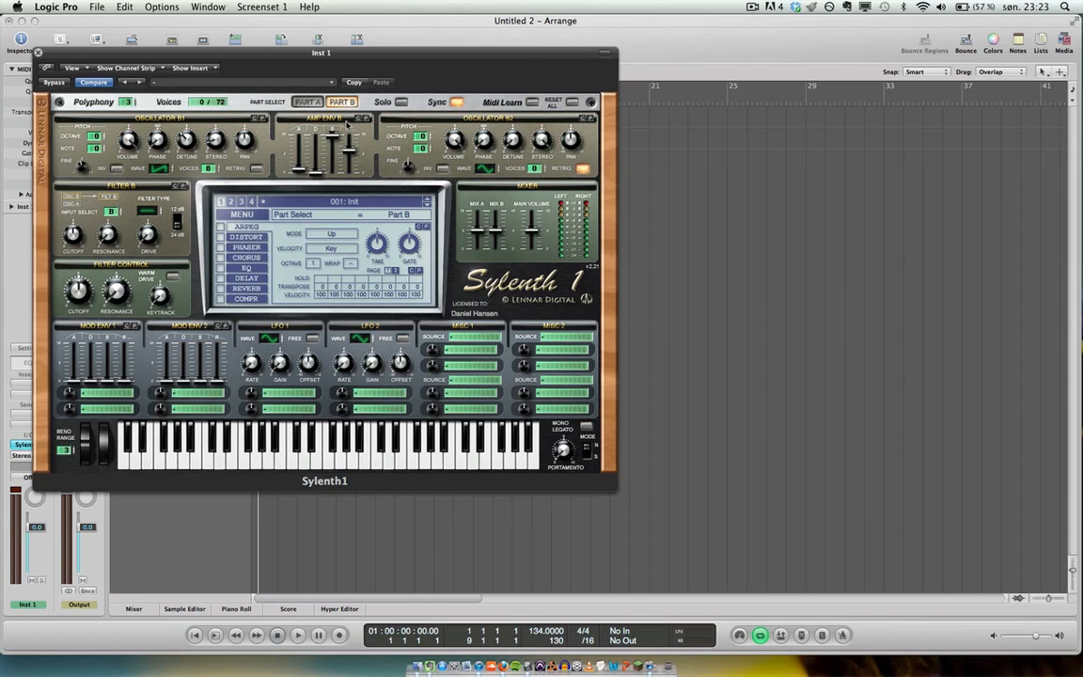
- Set Part A's filter to low-pass and adjust its cutoff
click(303, 102)
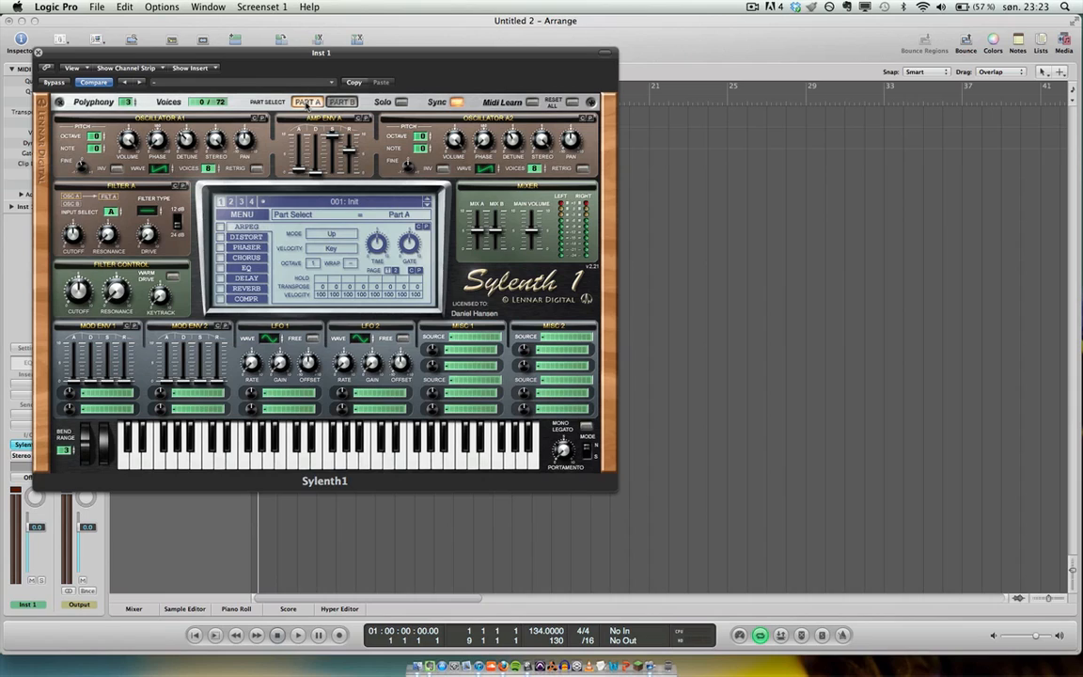
drag(149, 209, 155, 200)
mouse_move(66, 237)
mouse_down()
mouse_move(60, 193)
mouse_move(62, 214)
mouse_up()
click(110, 237)
click(148, 236)
click(338, 101)
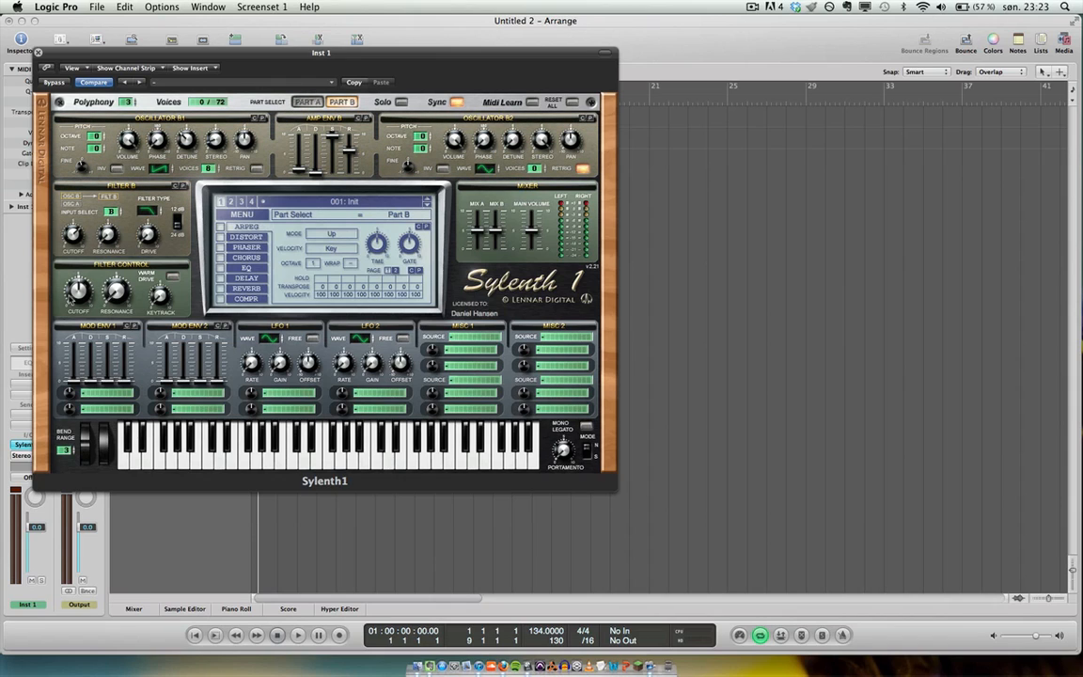
- Set the filter control's cutoff to 21341.28 Hz and its key tracking to 1.24
drag(79, 293, 62, 17)
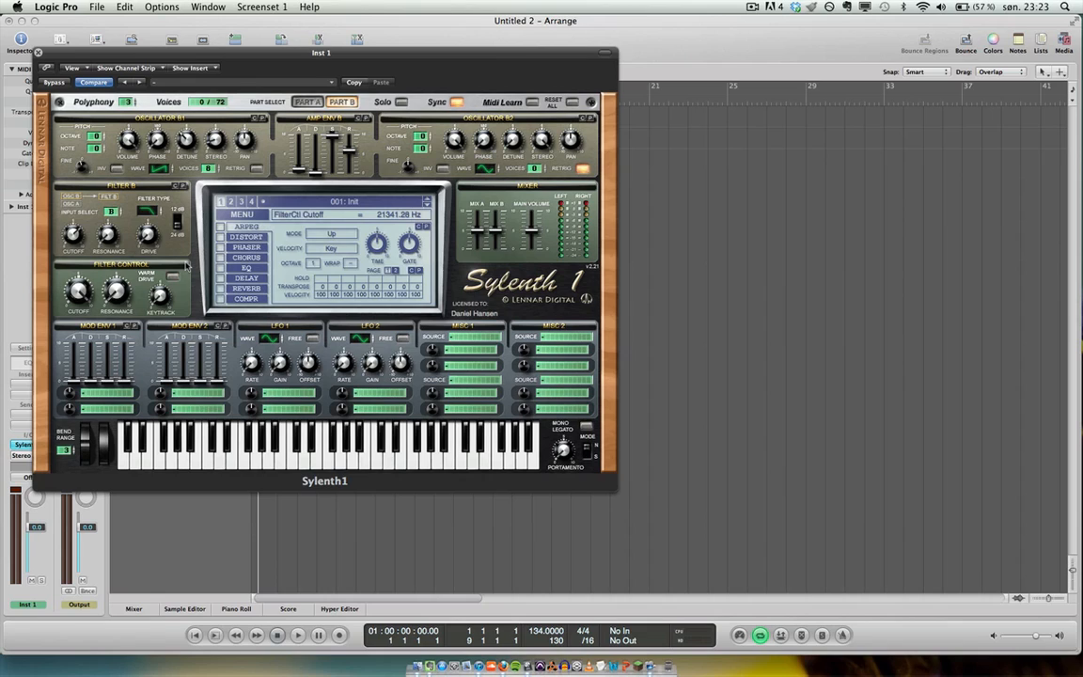
drag(158, 293, 157, 270)
drag(158, 281, 158, 282)
- Place Helsinki Pad.mid on the Inst 1 track at bar 1 and delete the extra PS 2 Gerd track
drag(208, 53, 545, 163)
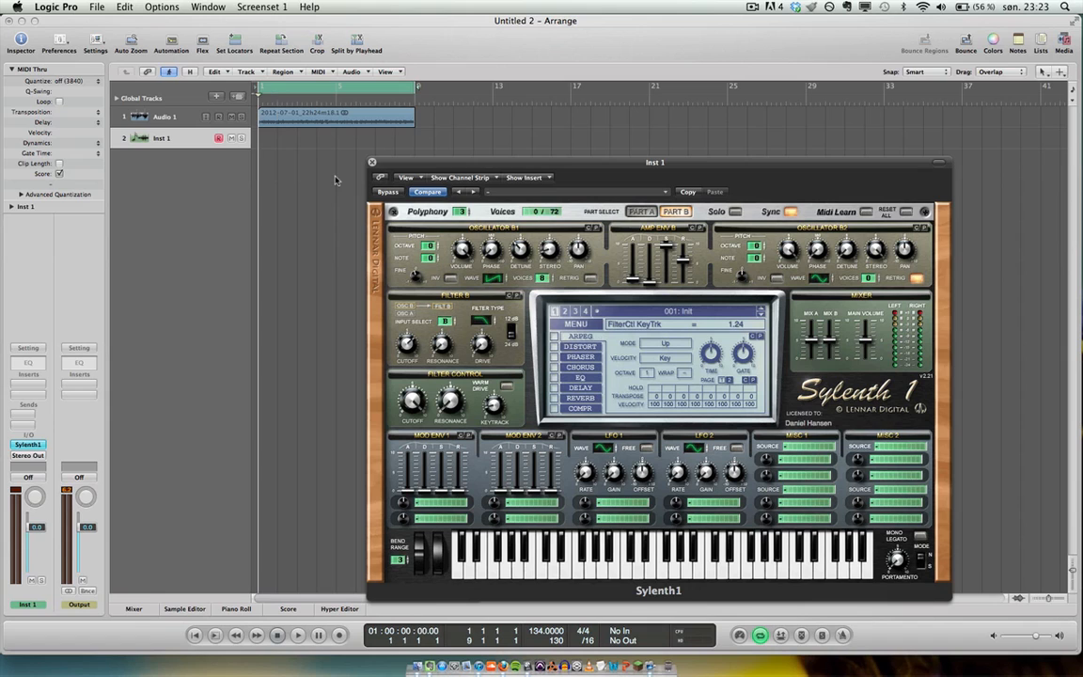
key(super+o)
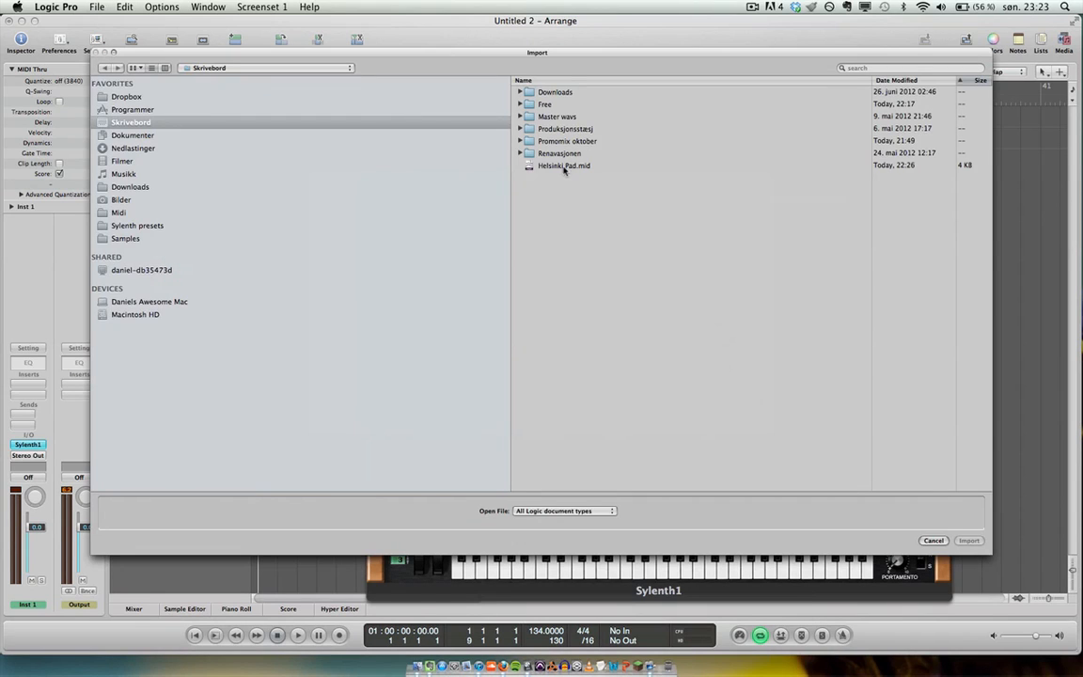
key(Escape)
drag(281, 159, 272, 142)
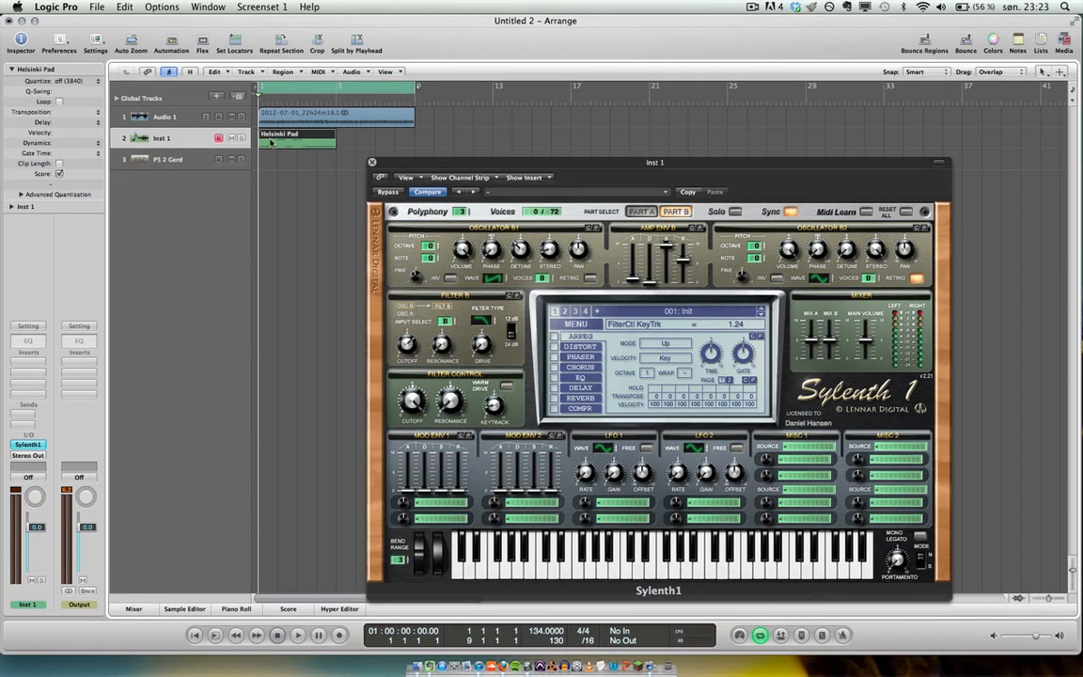
click(185, 159)
key(BackSpace)
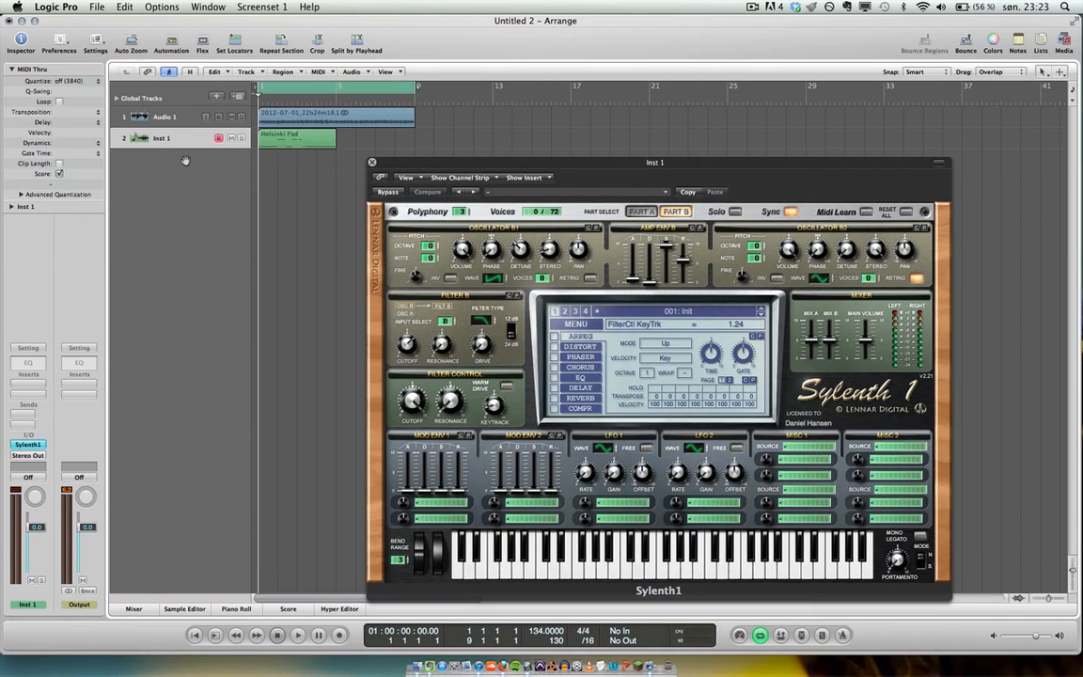
- Solo the Inst 1 track and audition its Helsinki Pad region with looping turned on
click(240, 140)
key(space)
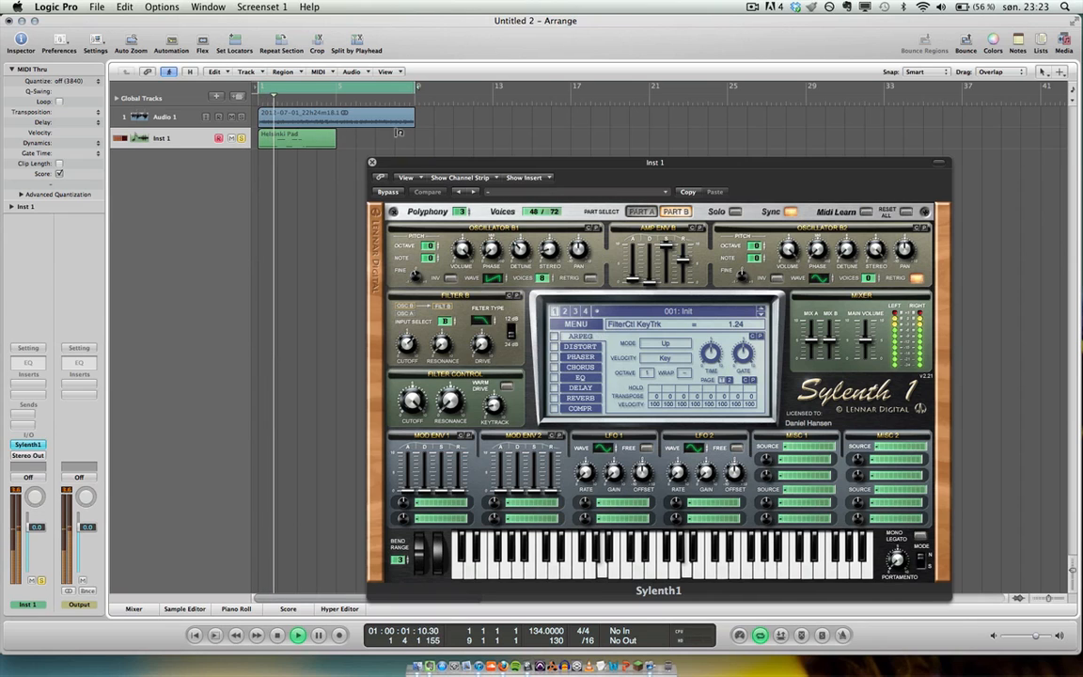
drag(415, 163, 484, 87)
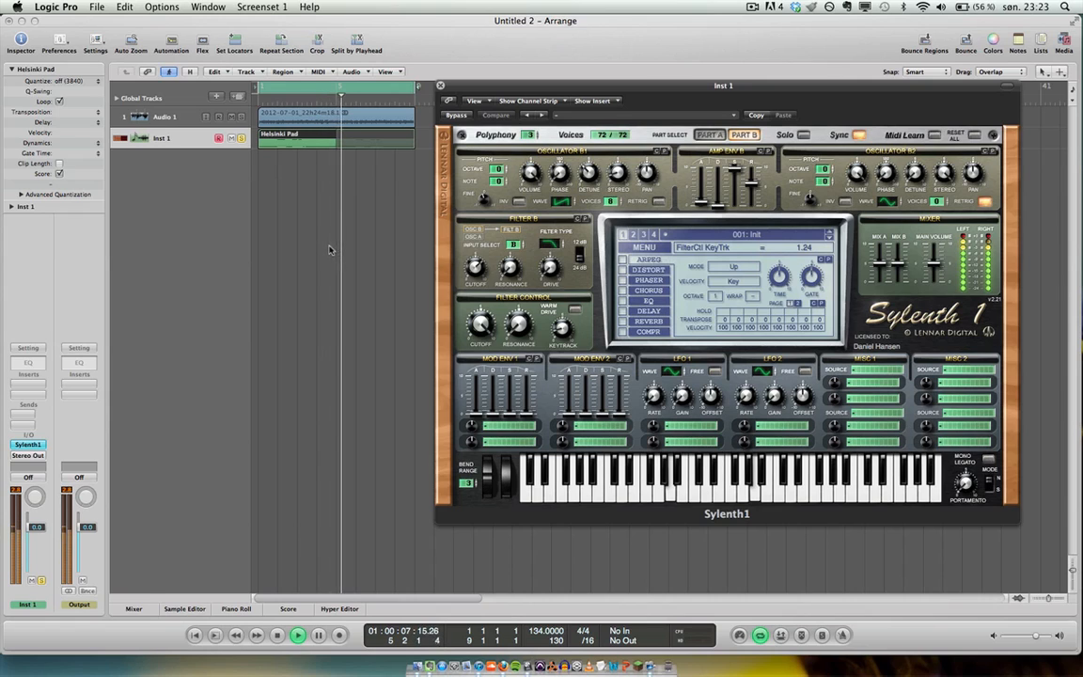
key(space)
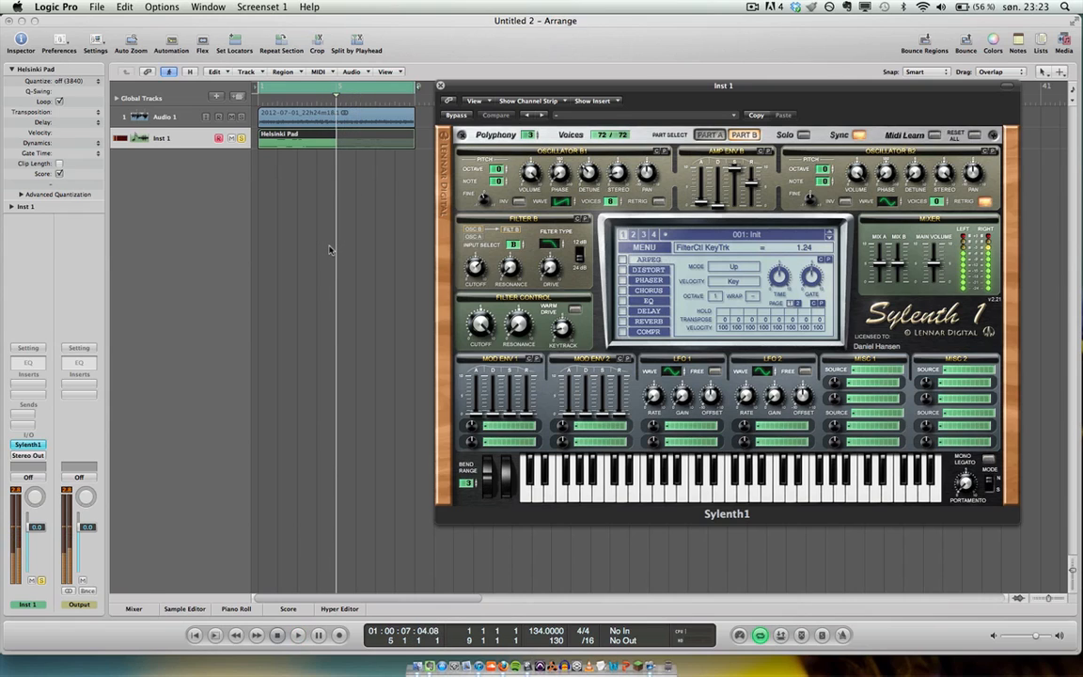
key(Return)
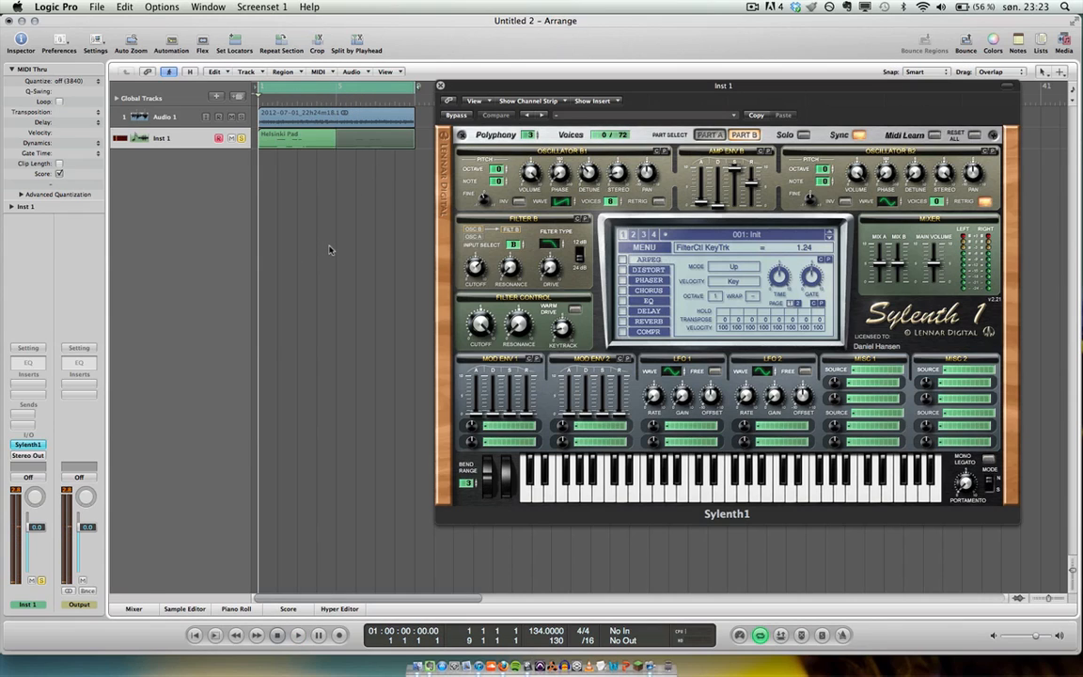
- Enable Sylenth1's EQ in 2-Pole mode with treble boosted about 7 dB, adjust the treble frequency, and audition the pad
click(647, 301)
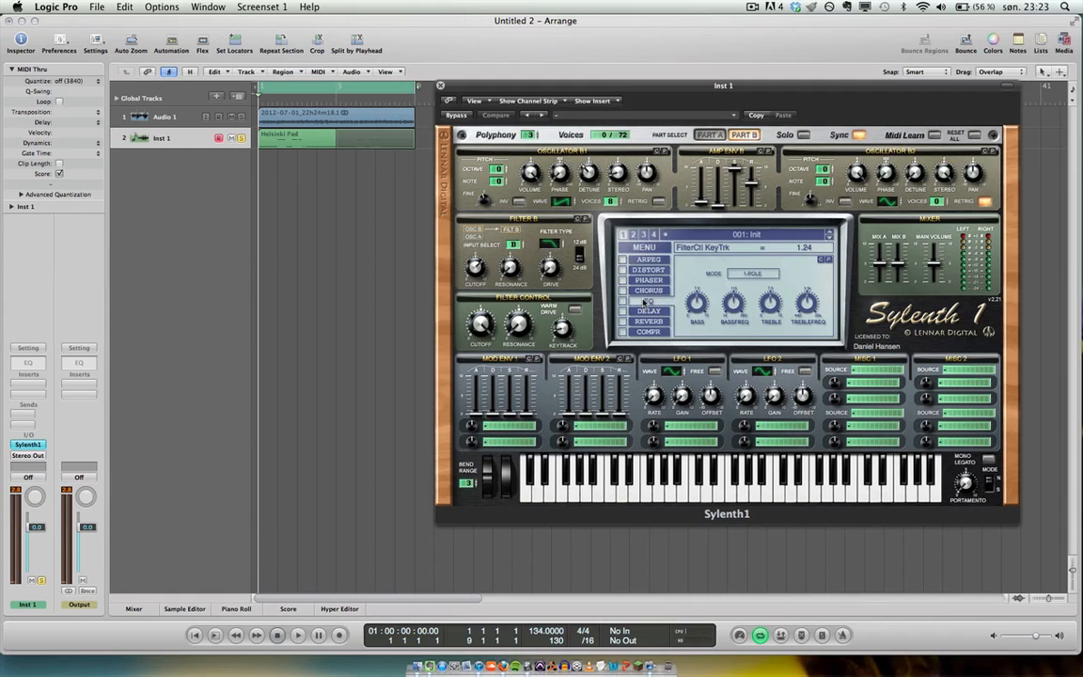
click(622, 301)
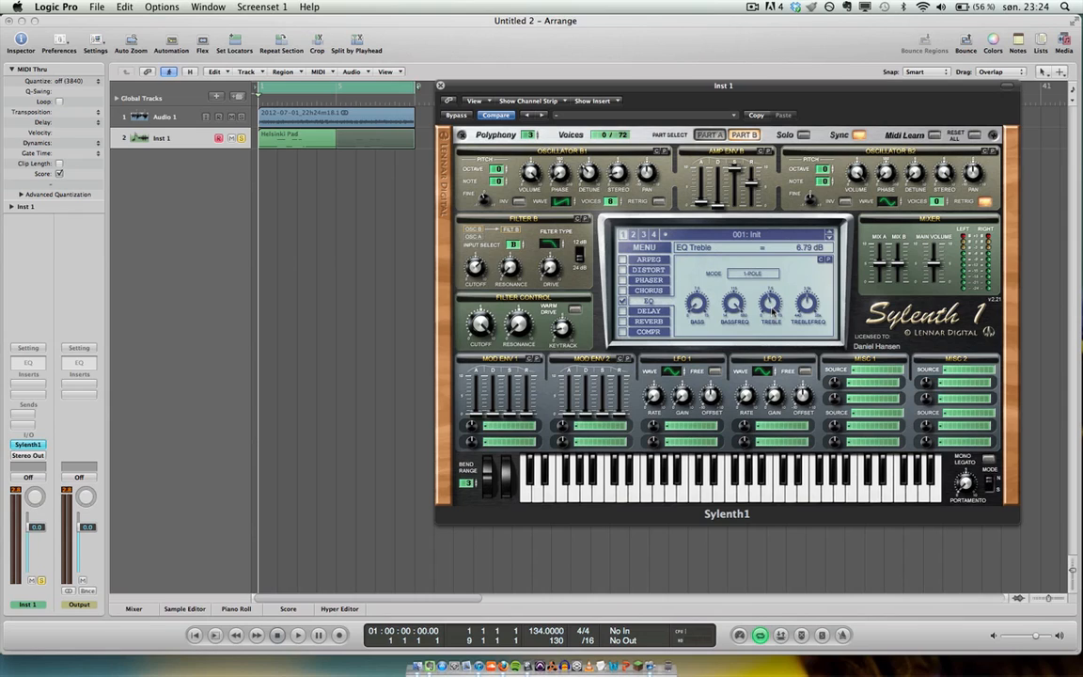
drag(771, 310, 773, 314)
drag(806, 310, 807, 326)
click(751, 274)
key(space)
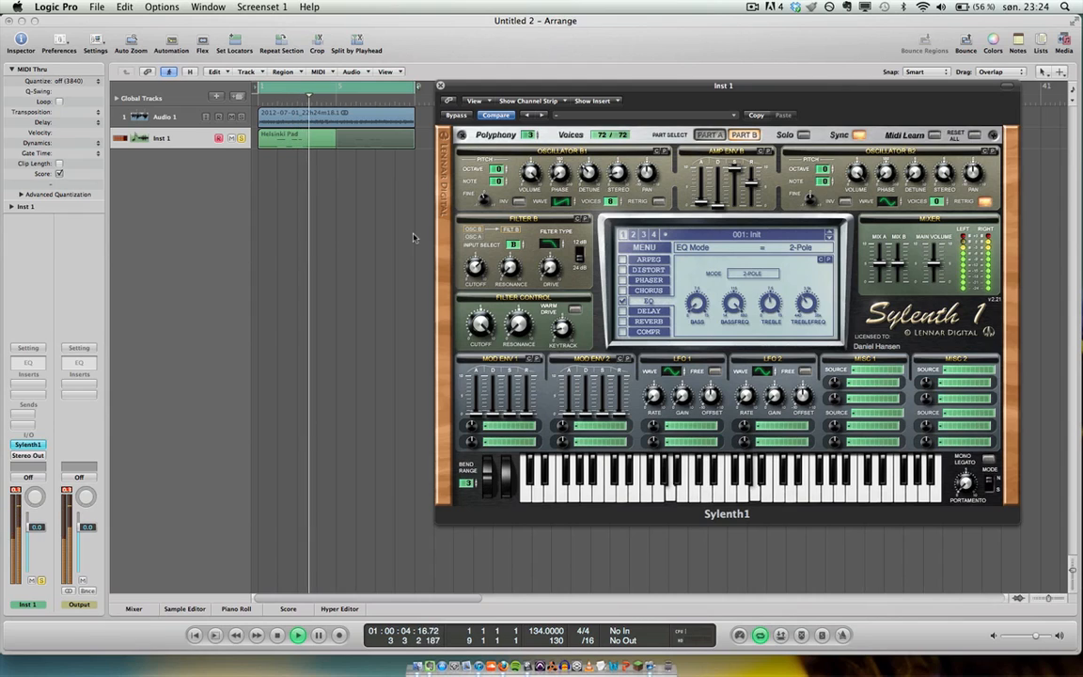
key(space)
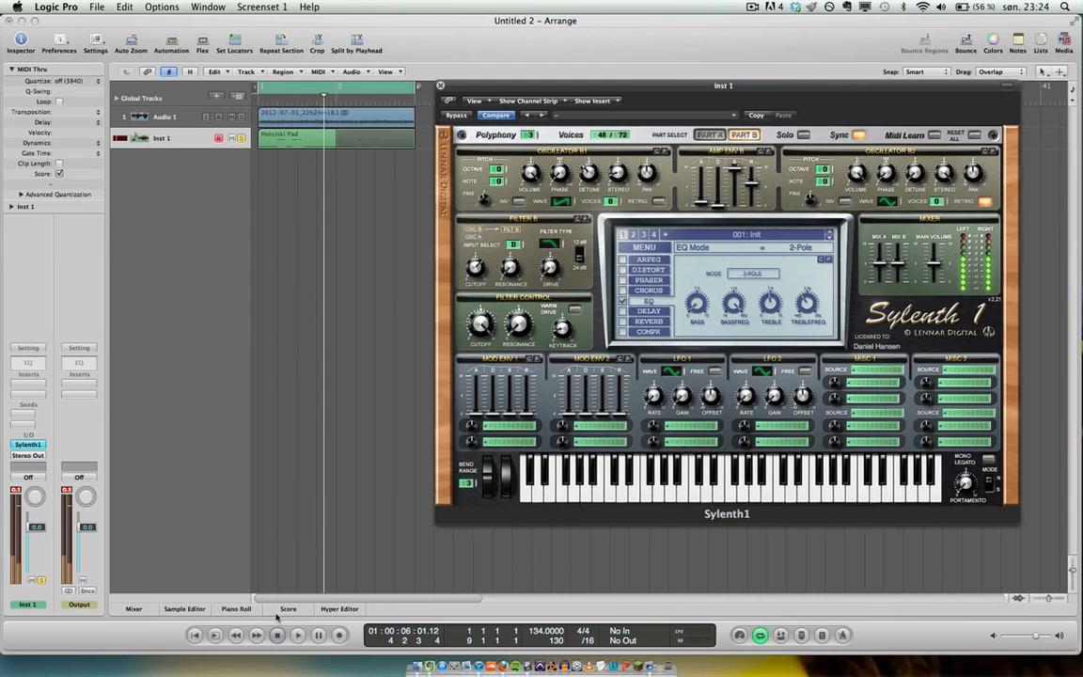
click(277, 635)
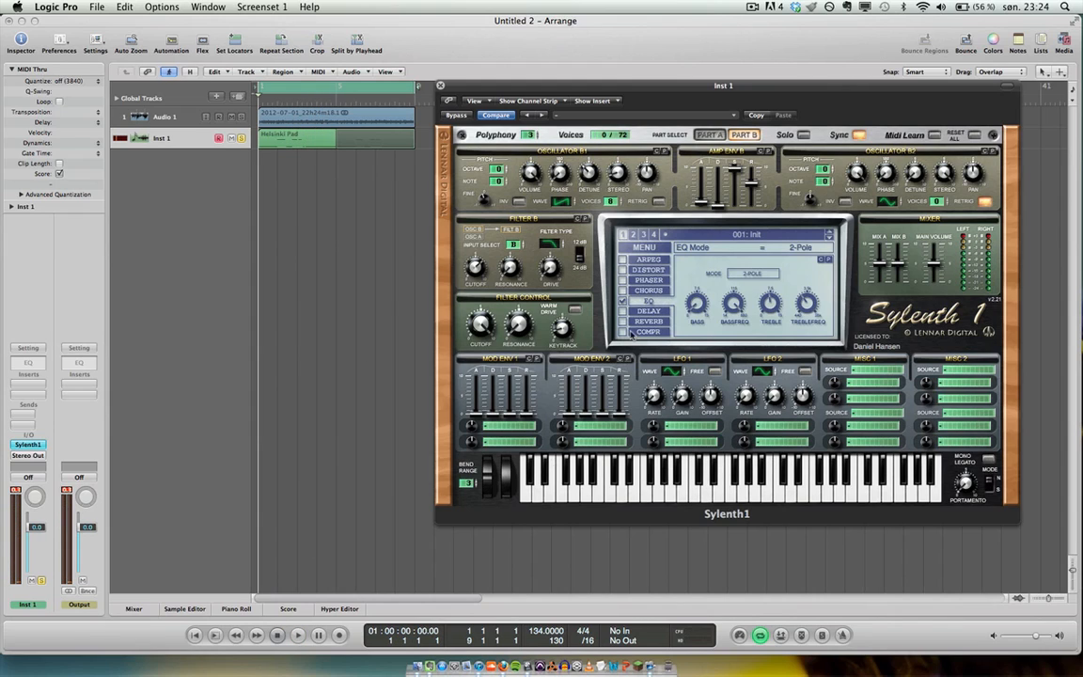
- Enable Sylenth1's reverb with a 50% dry/wet mix, adjust its size and width, and audition the pad
click(627, 323)
click(621, 322)
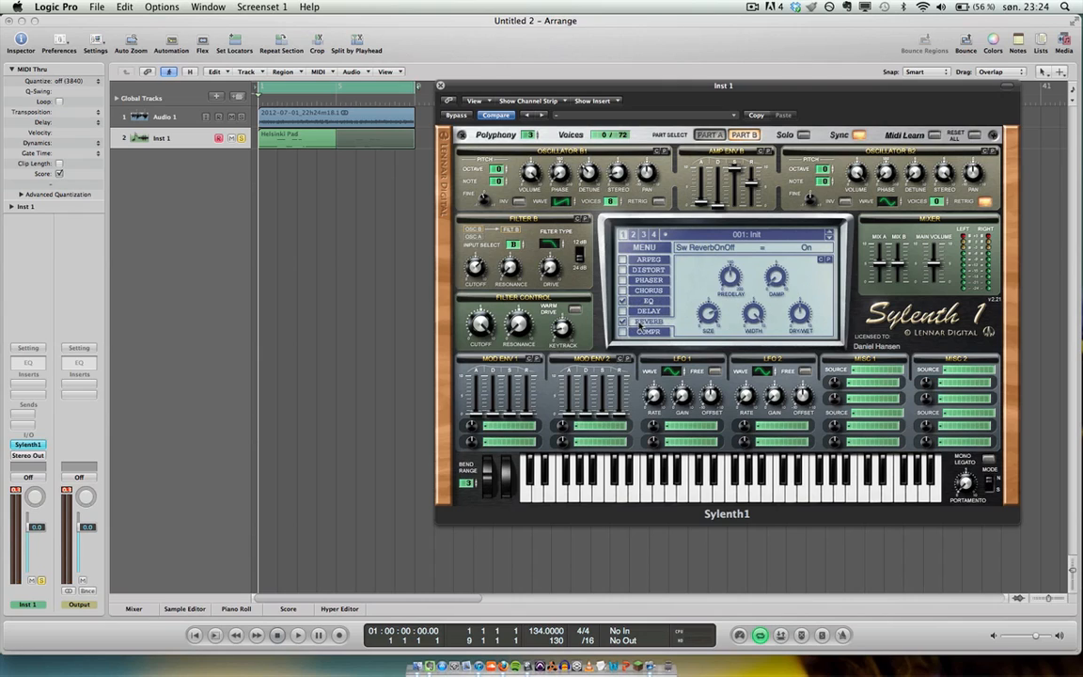
click(732, 277)
click(775, 281)
drag(709, 315, 708, 323)
click(755, 320)
drag(753, 317, 752, 344)
click(799, 319)
key(space)
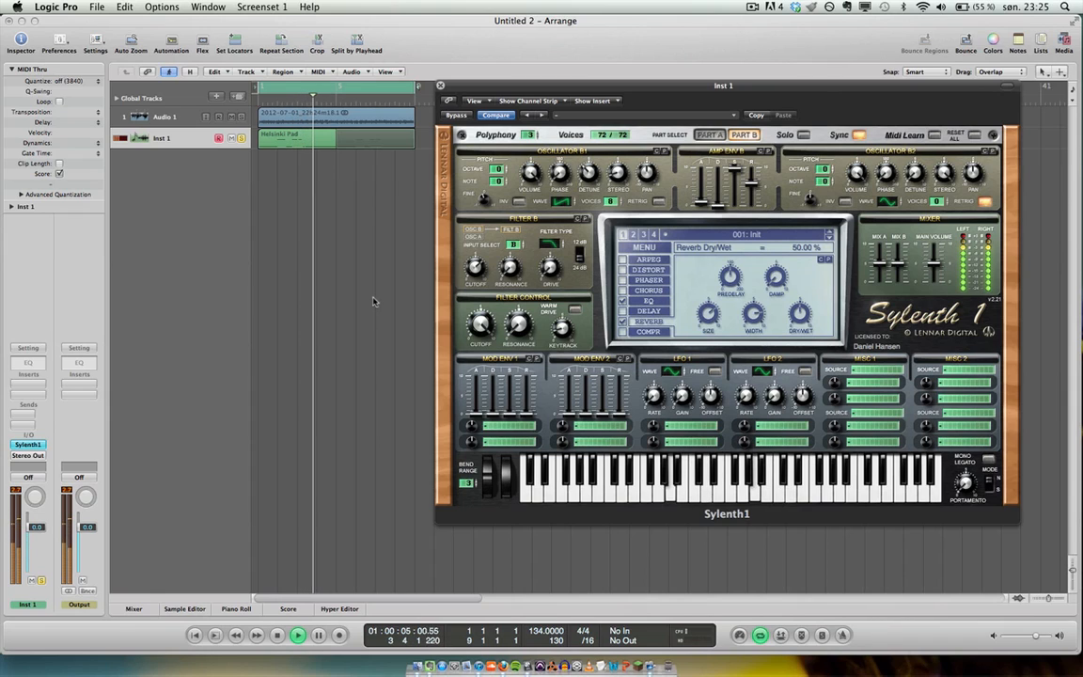
key(space)
key(Return)
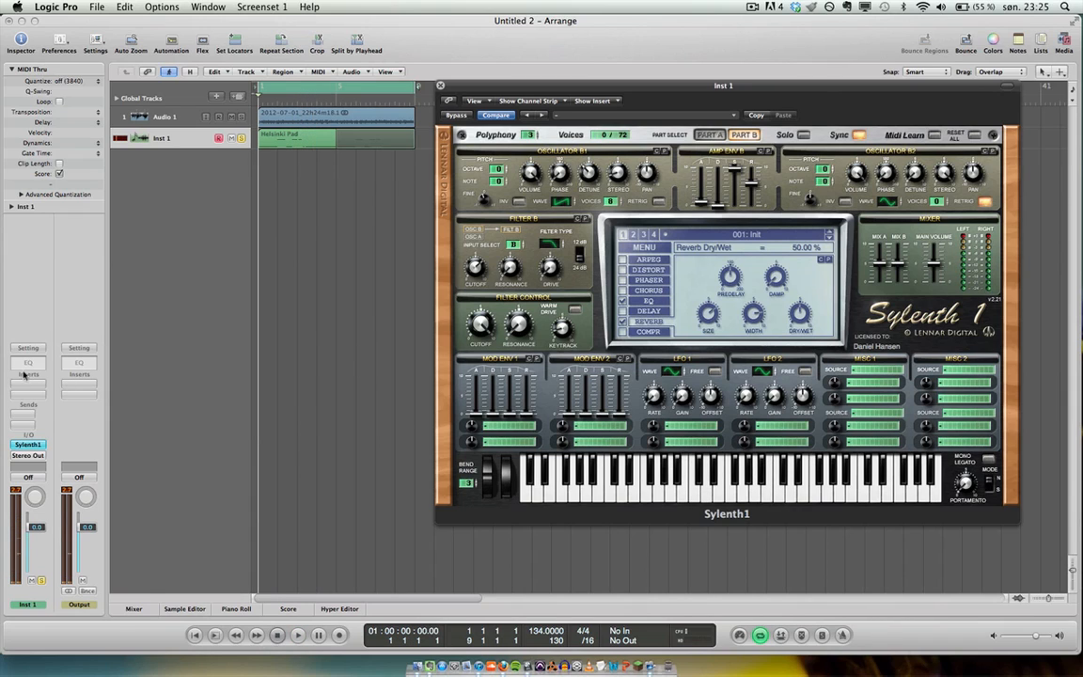
- Insert a Channel EQ on the Inst 1 channel with a +8 dB high shelf at 7700 Hz and a 6 dB/Oct low cut at 142 Hz
double_click(25, 364)
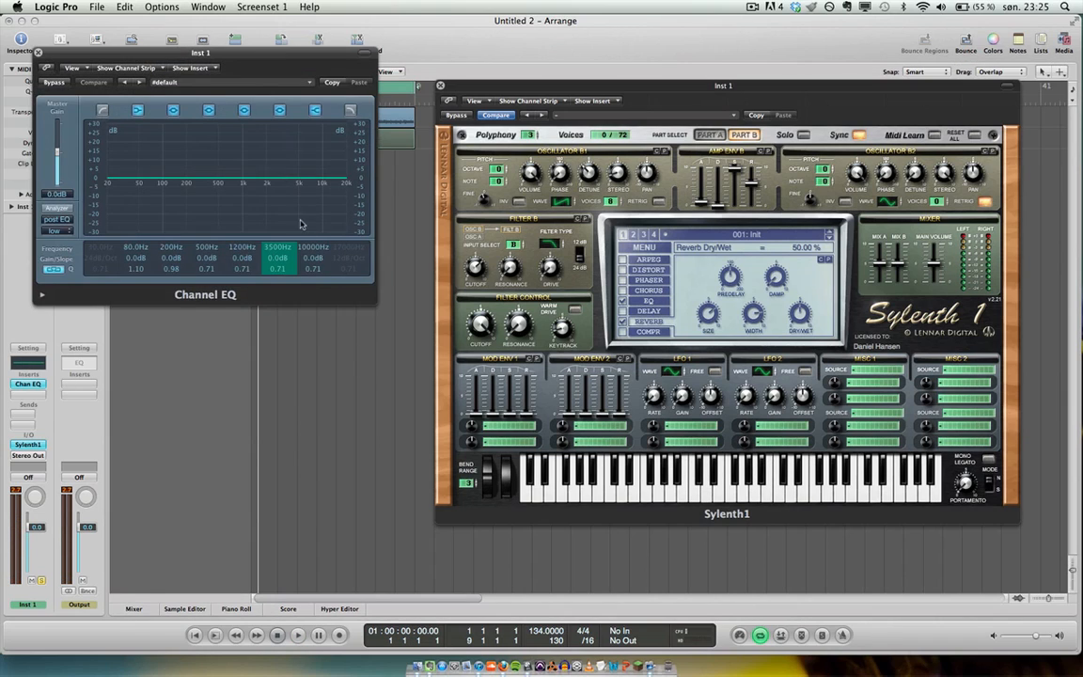
drag(324, 184, 316, 170)
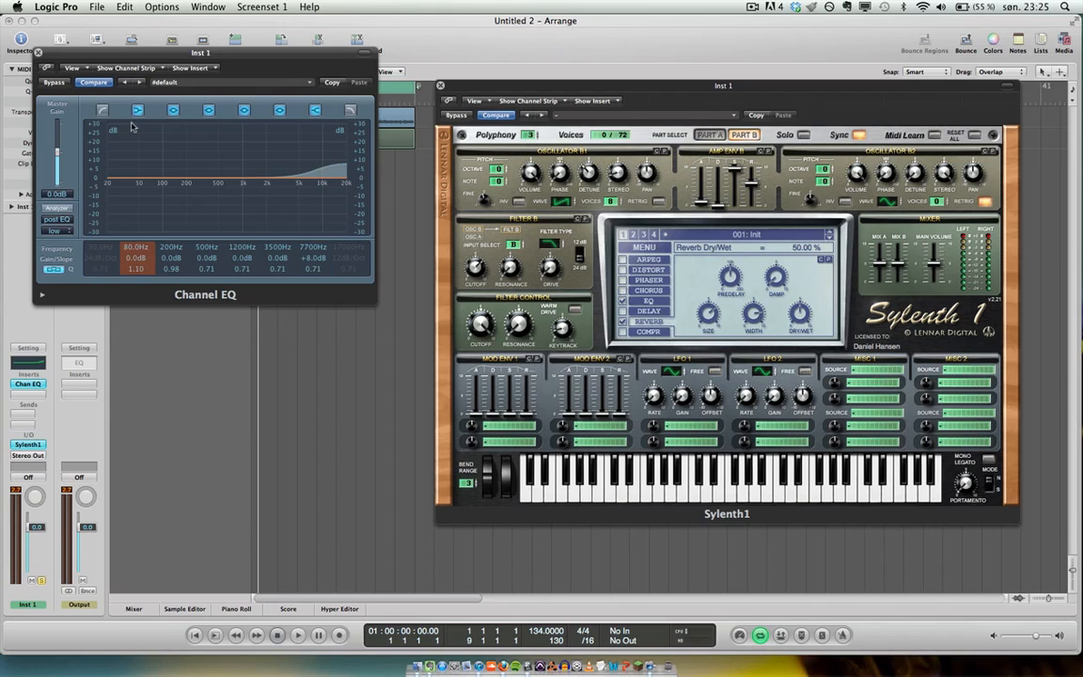
click(103, 110)
drag(107, 257, 106, 322)
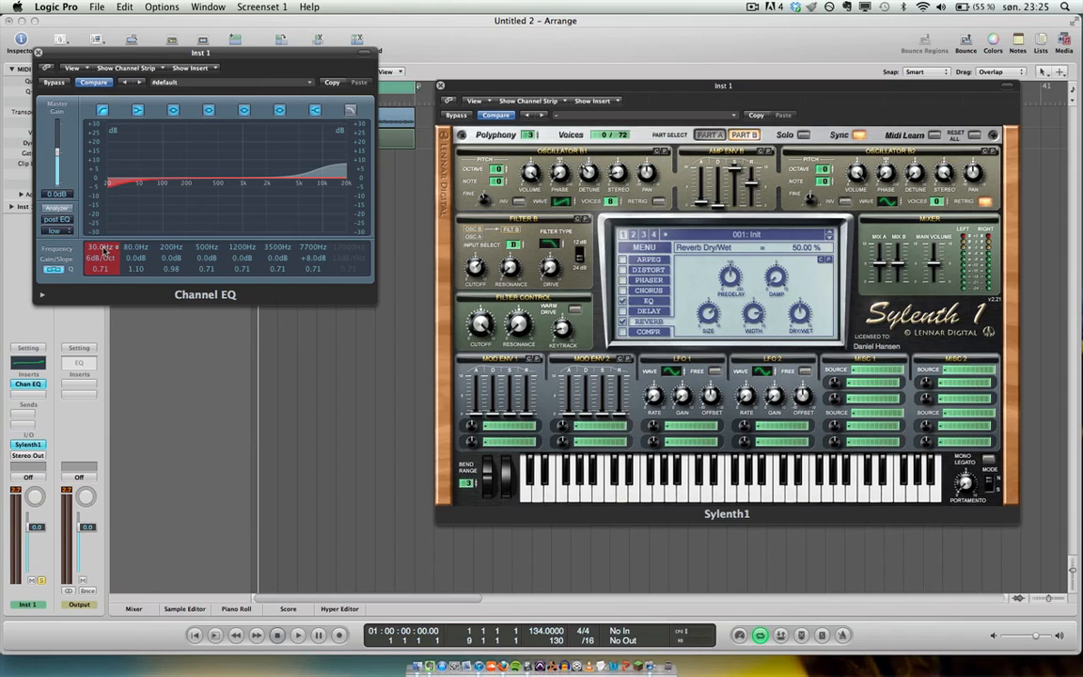
drag(103, 248, 102, 184)
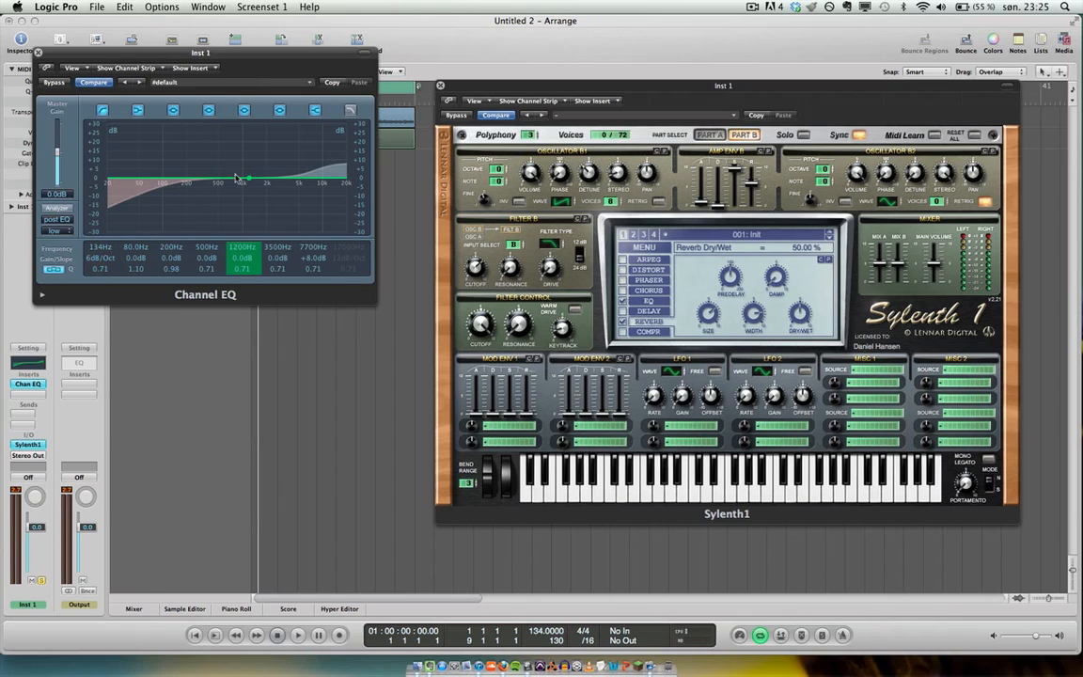
drag(107, 250, 107, 247)
- Audition the pad while setting the high shelf to +11 dB at 9300 Hz and the low cut to 240 Hz, and close the plug-in windows
key(space)
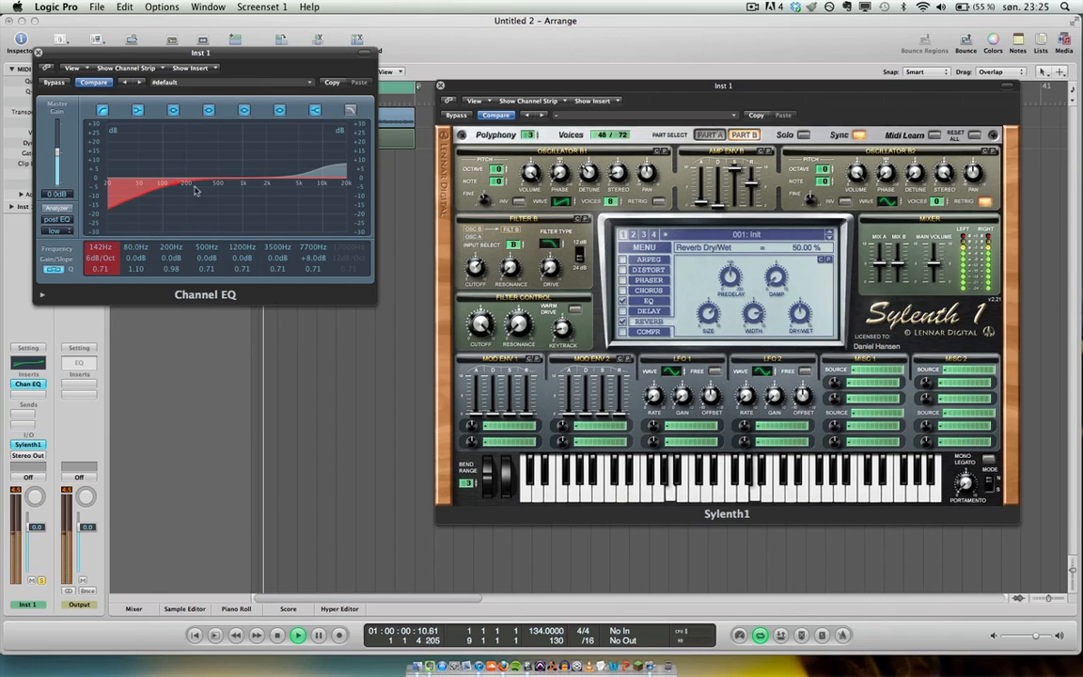
drag(336, 171, 342, 167)
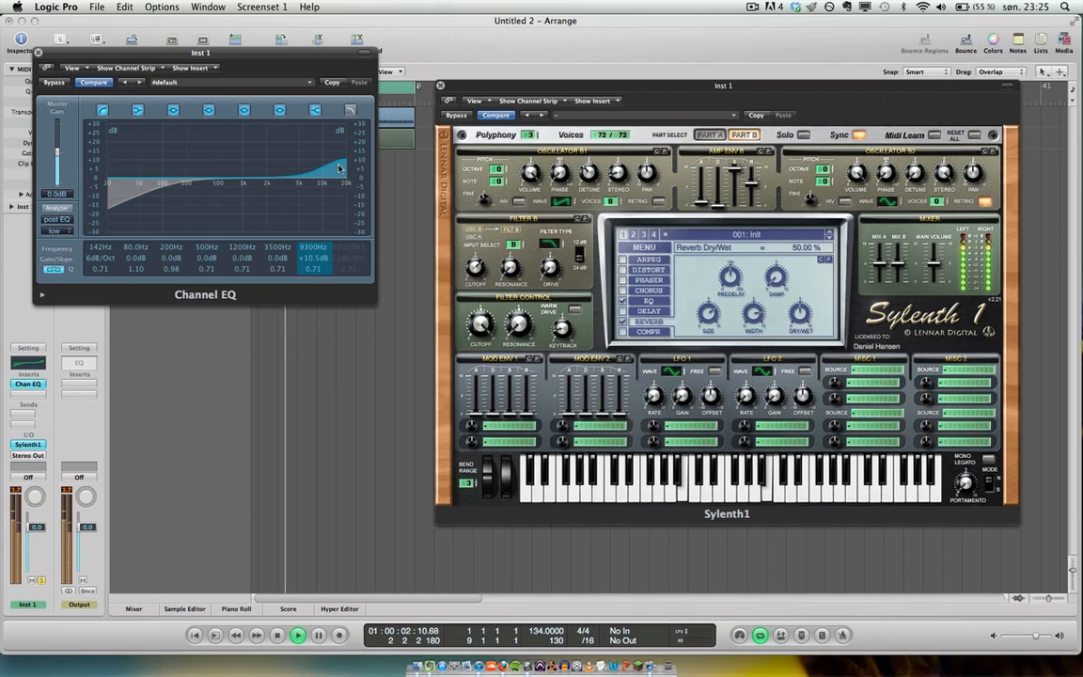
drag(101, 245, 100, 227)
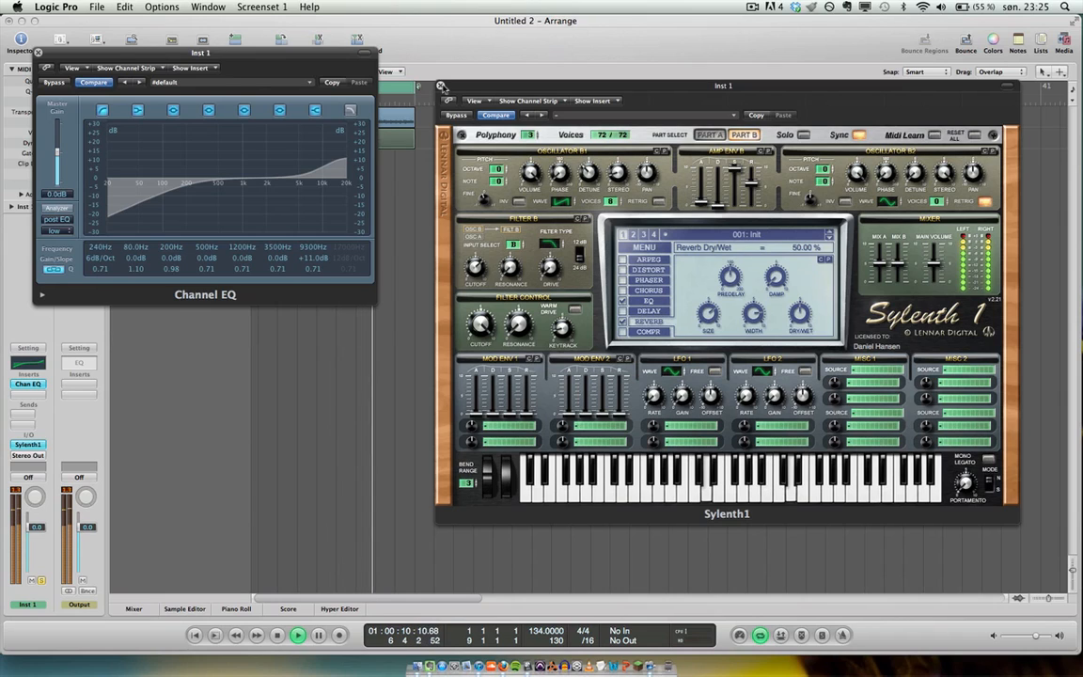
key(space)
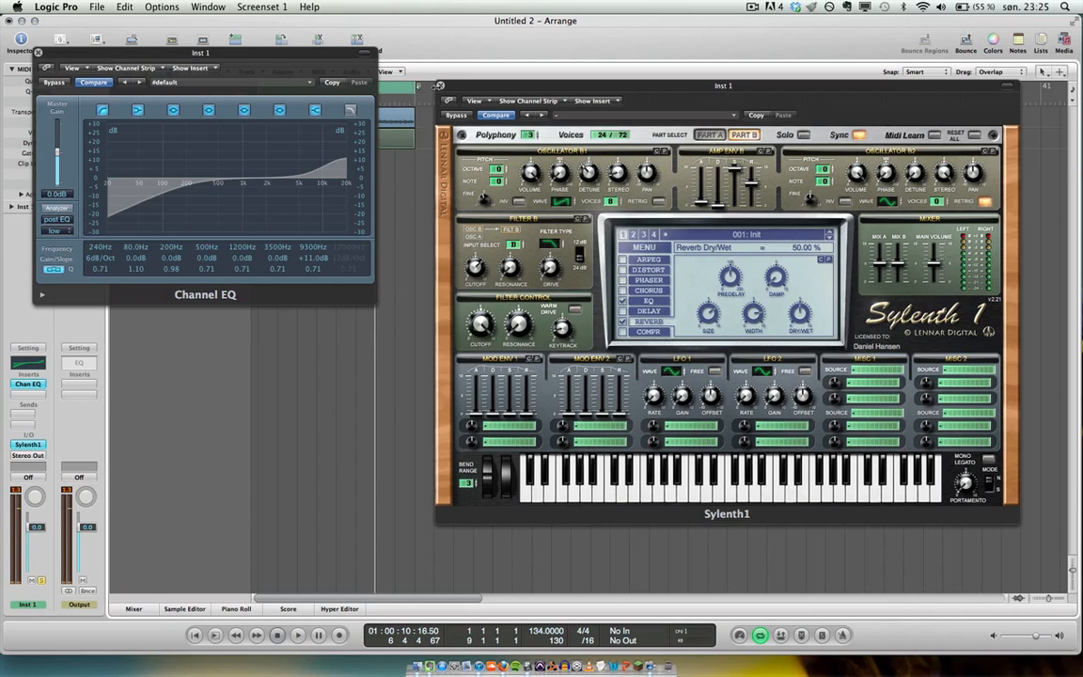
click(440, 86)
click(37, 53)
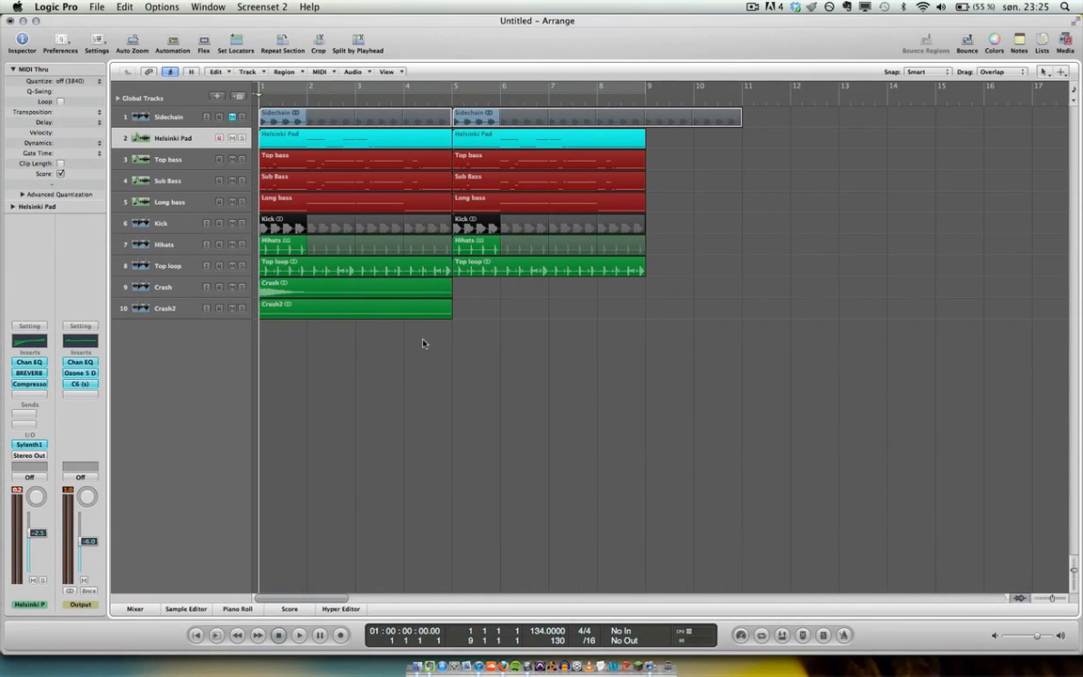
- Play the finished arrangement in the Untitled project to hear the Helsinki Pad in the full mix, and switch between the two projects
click(282, 636)
key(space)
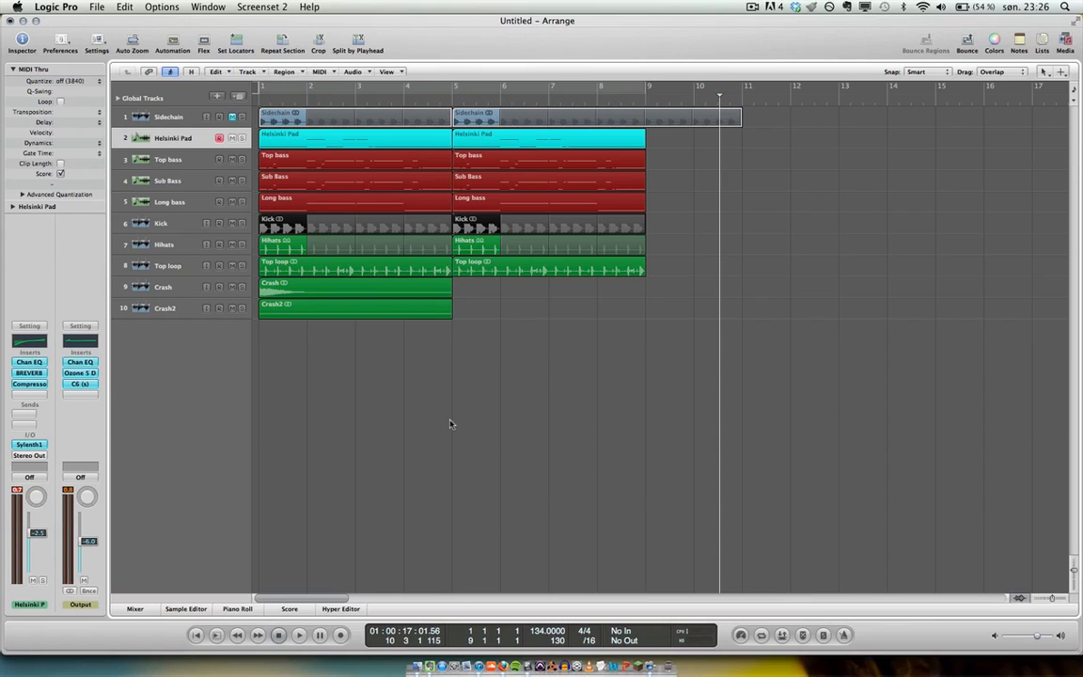
key(ctrl+Right)
key(ctrl+Left)
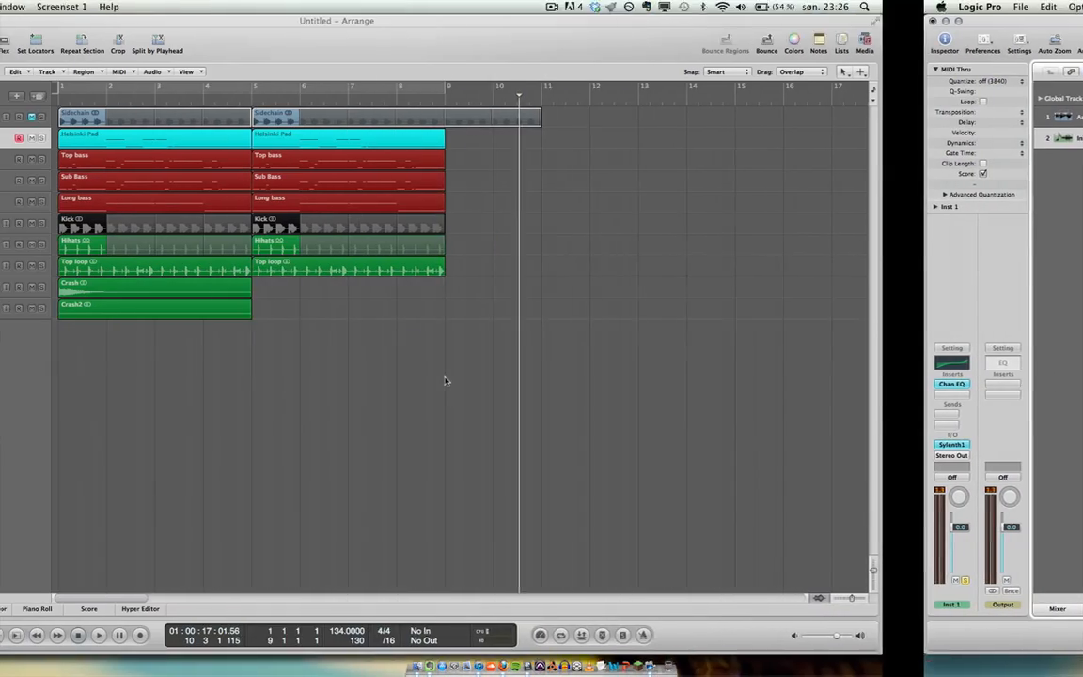